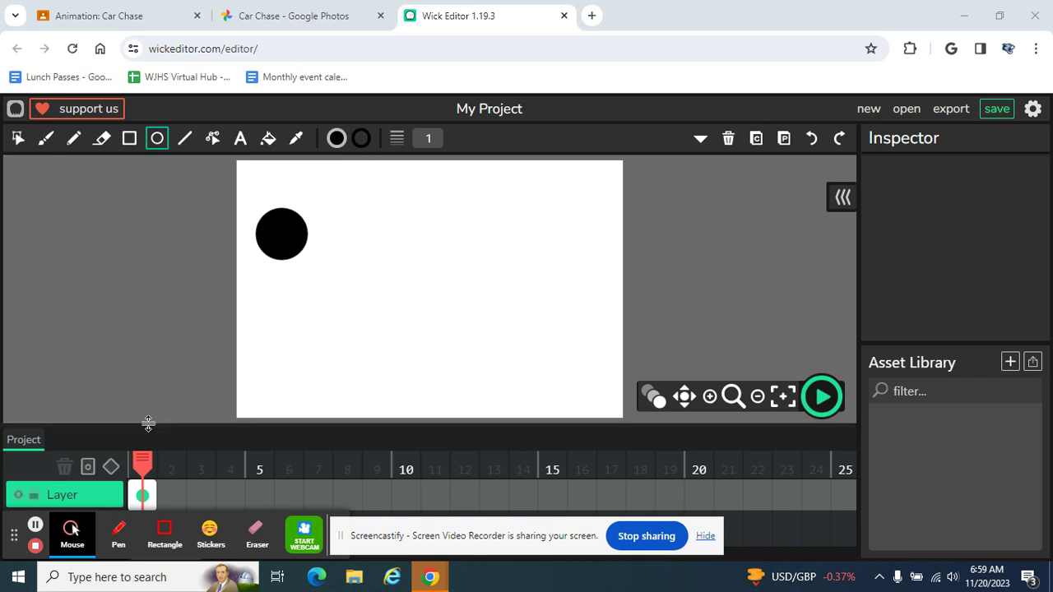
Enlarge the timeline panel and select the black circle with the Cursor tool
left_click_drag(148, 413, 156, 339)
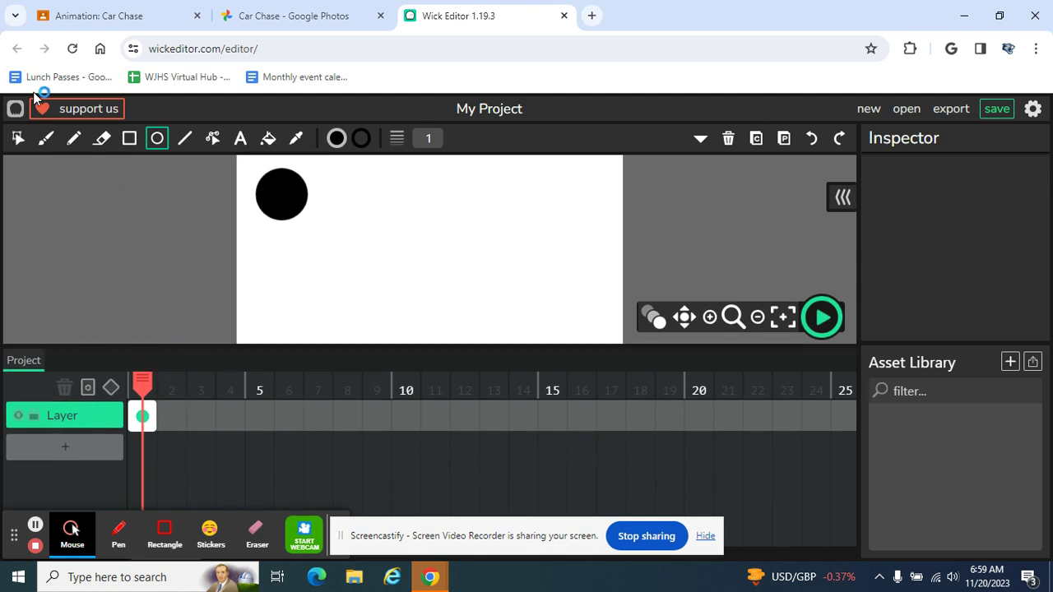
left_click(18, 138)
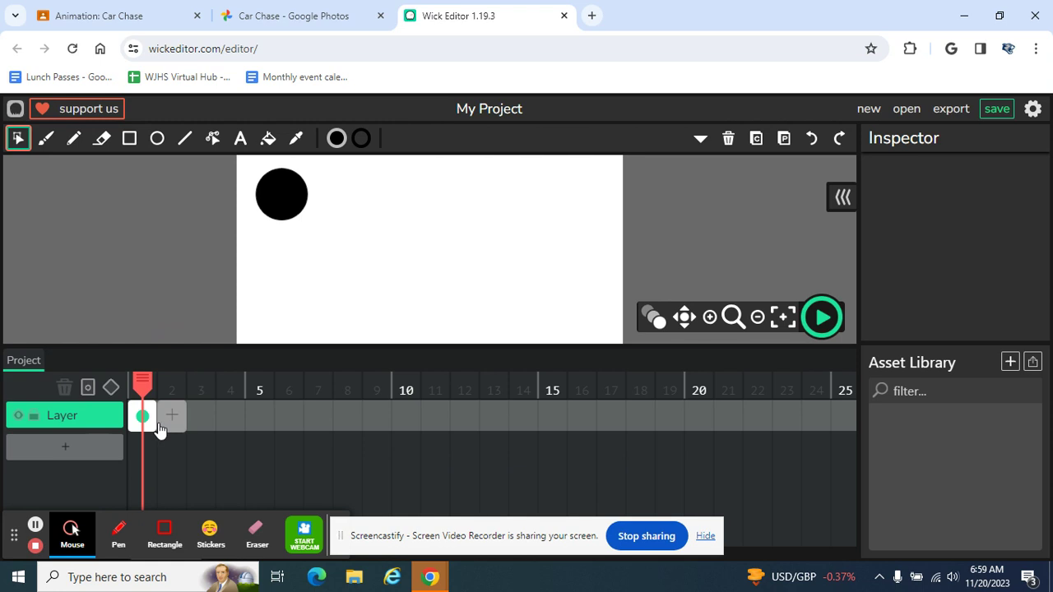
left_click(280, 204)
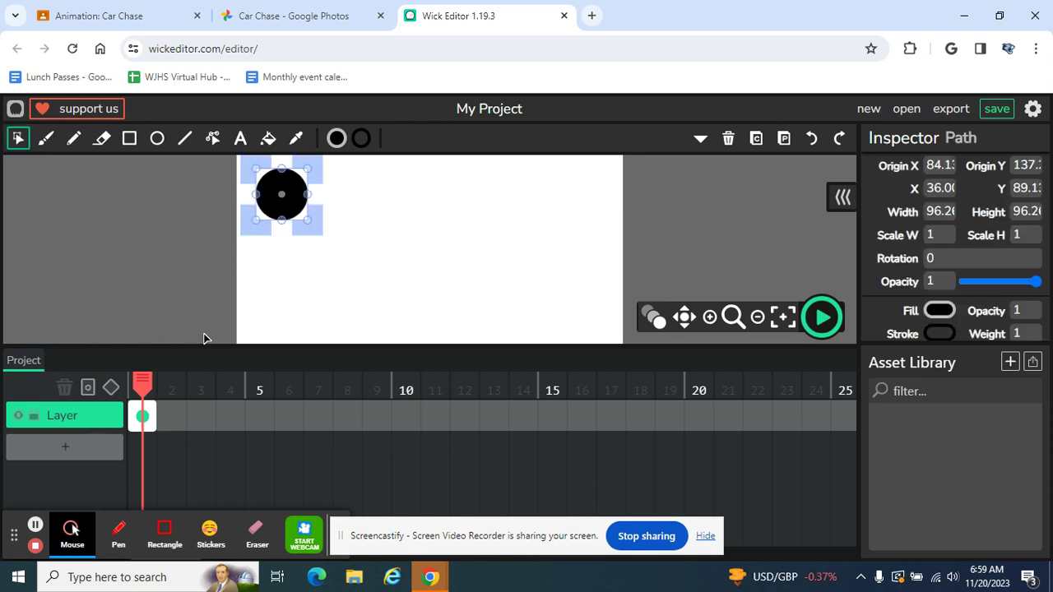
left_click(171, 418)
key("ctrl+v")
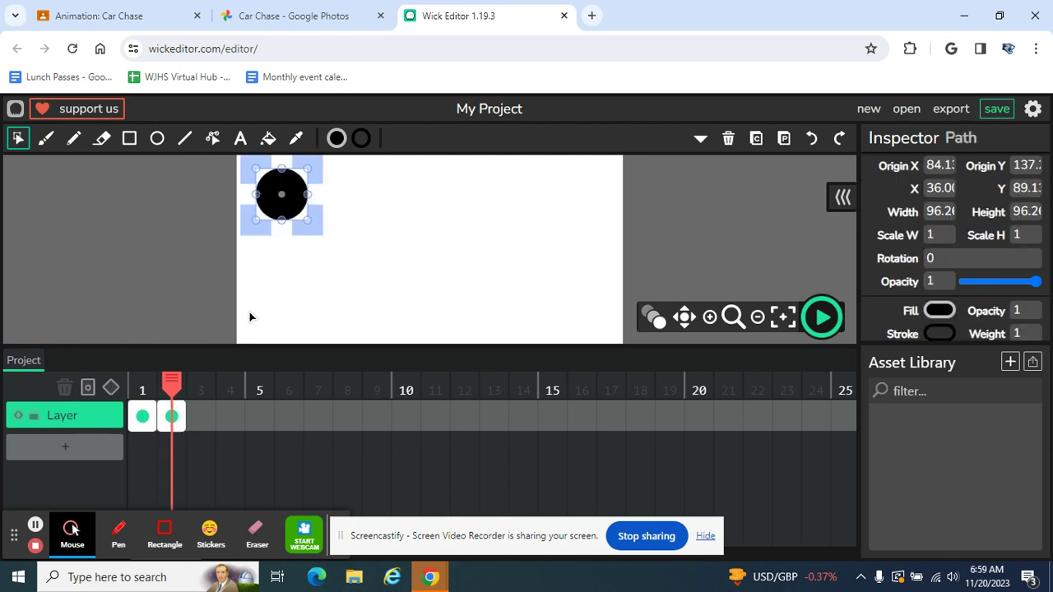
left_click_drag(286, 212, 304, 209)
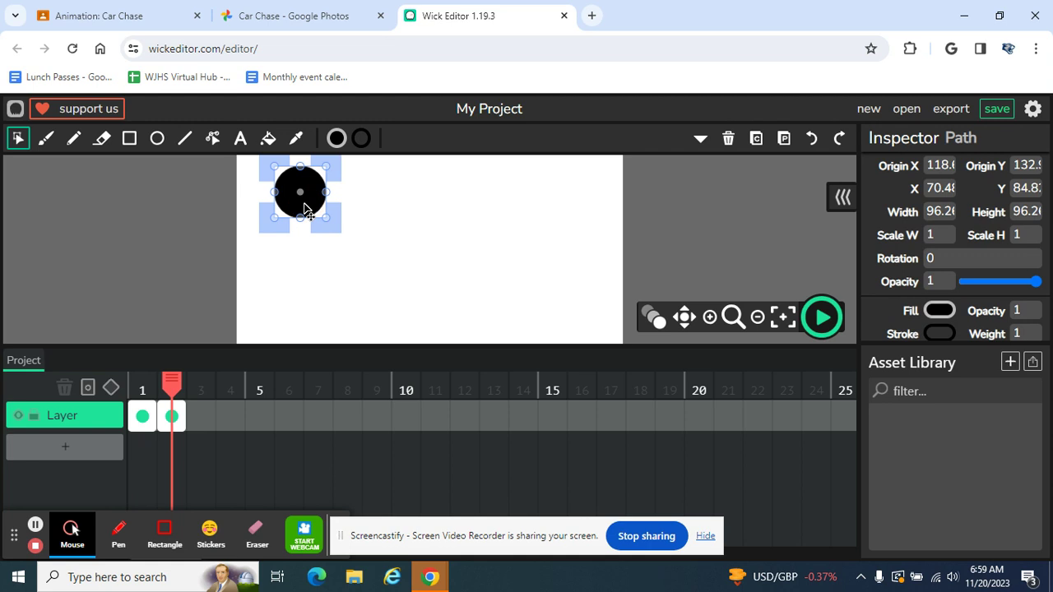
left_click(142, 381)
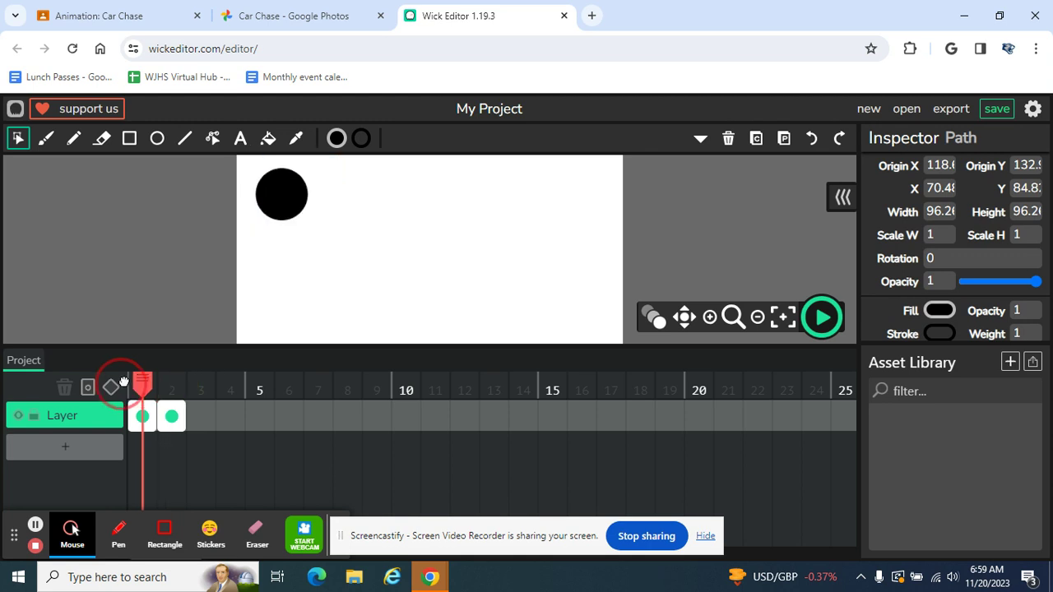
left_click(160, 391)
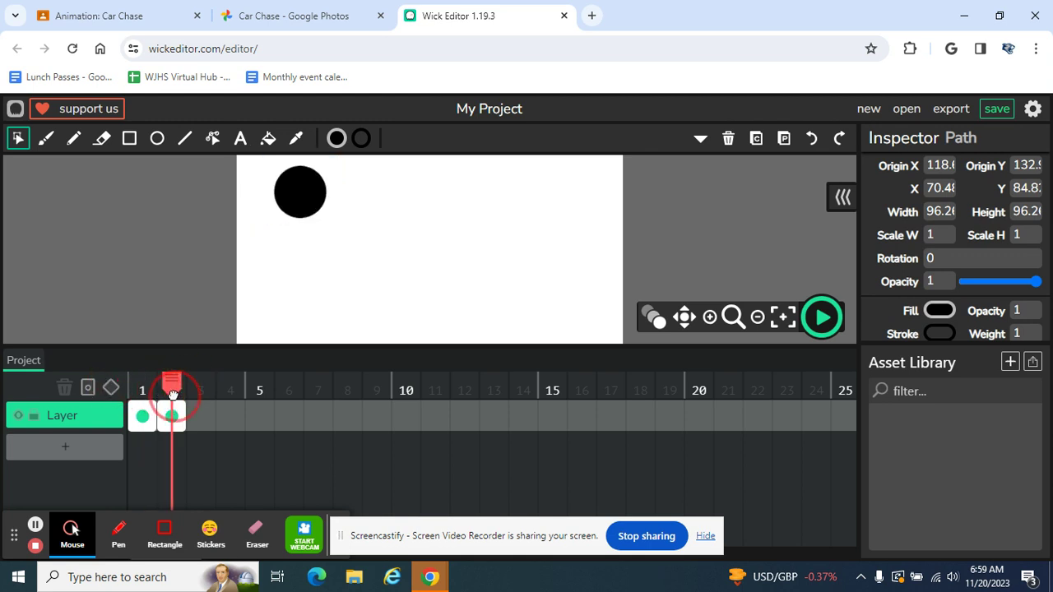
left_click(169, 416)
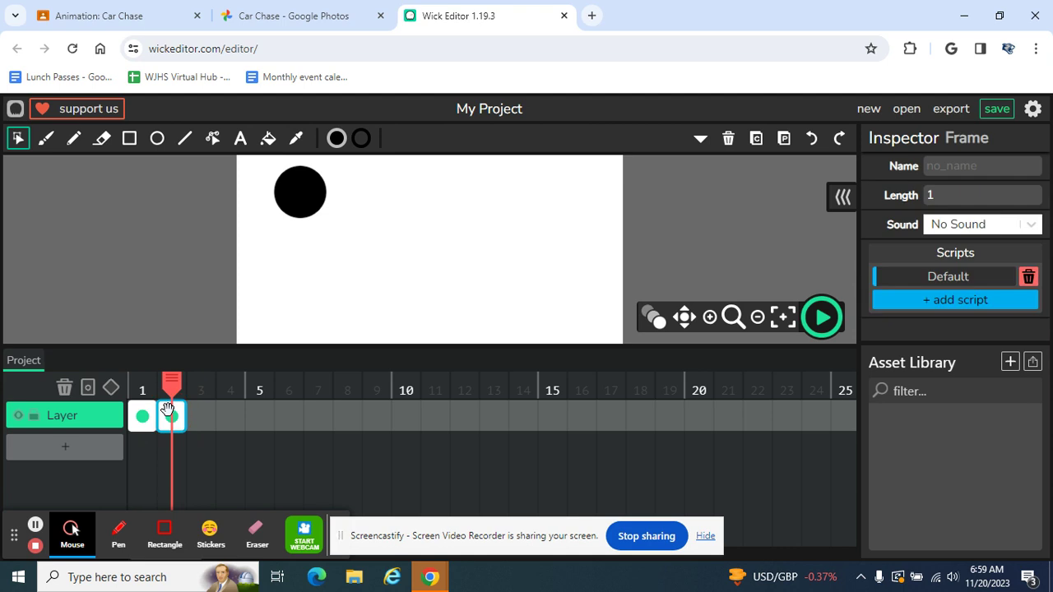
key("Delete")
left_click_drag(170, 386, 142, 383)
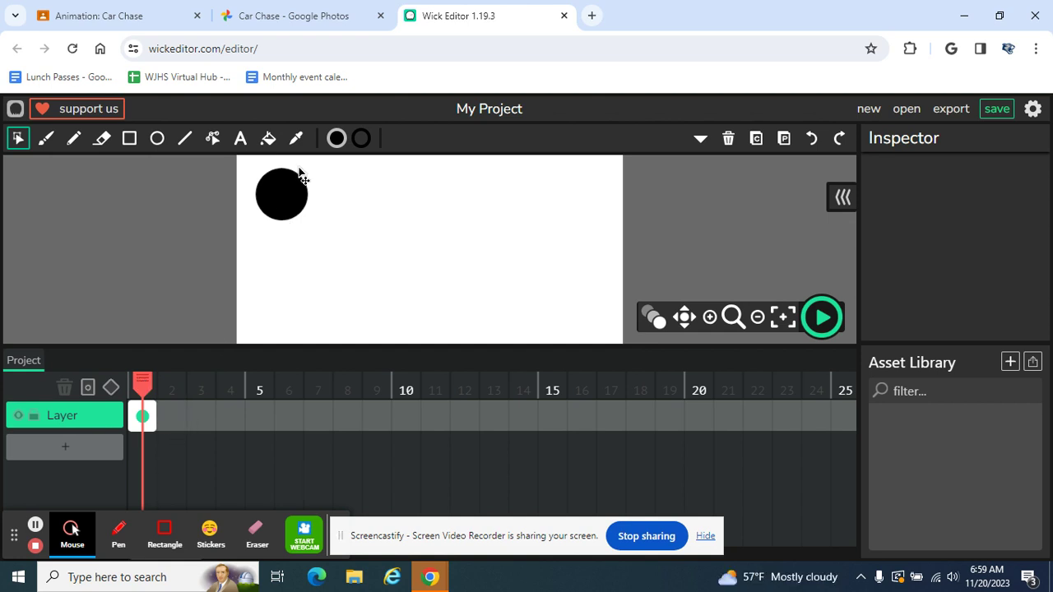
left_click(141, 416)
Add tween keyframes at frames 1 and 20, stretching the circle's frame to 20 frames
left_click(112, 393)
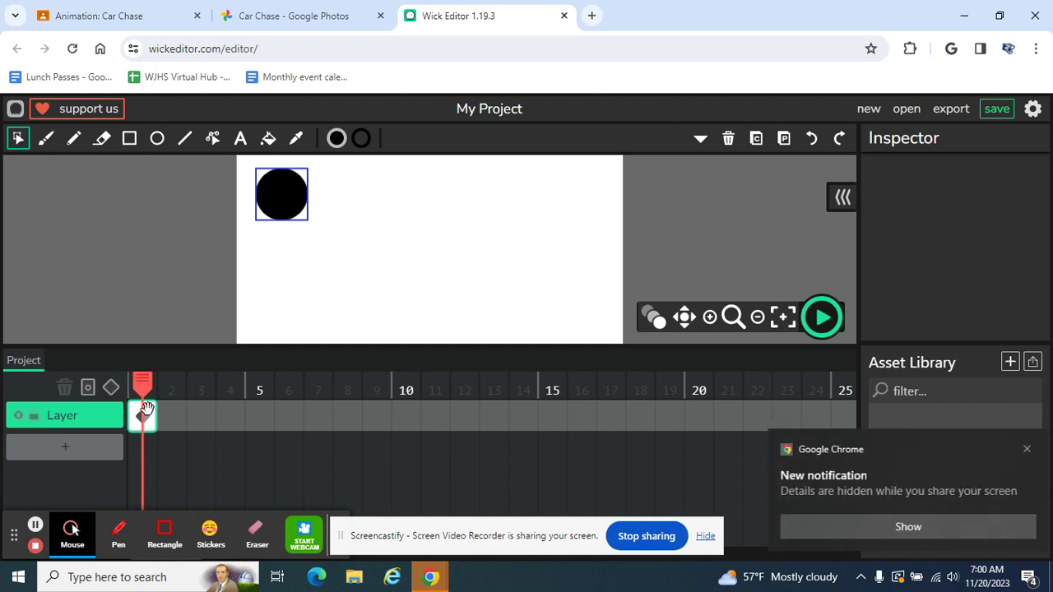
left_click(1019, 449)
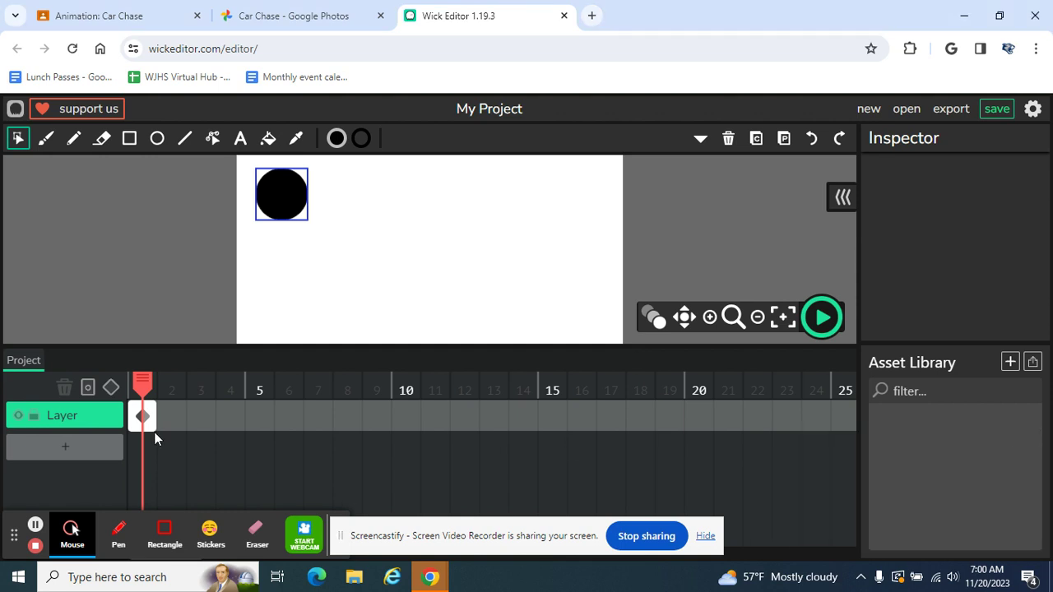
left_click_drag(152, 417, 713, 423)
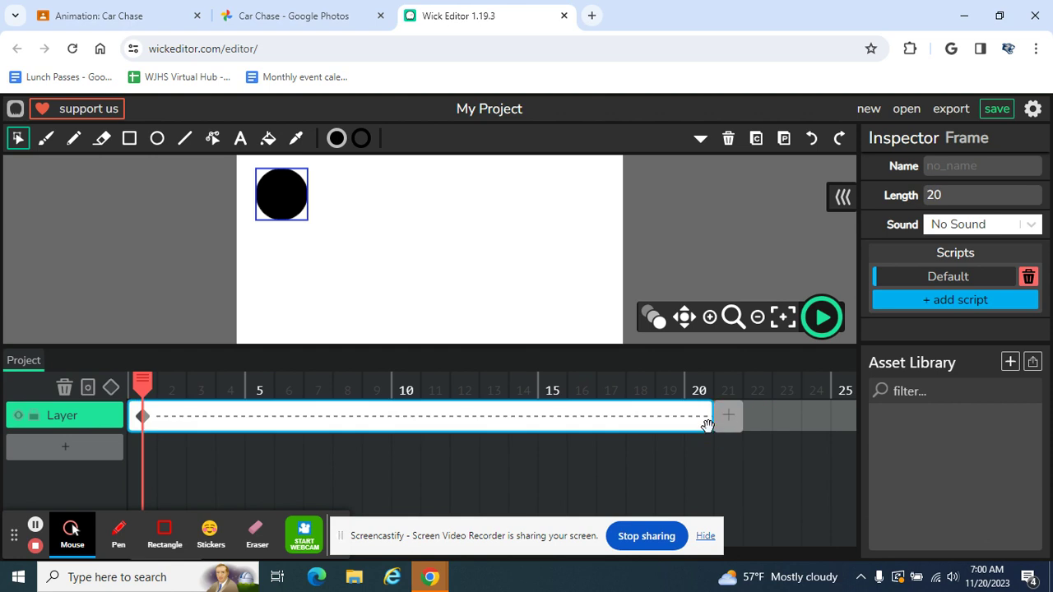
left_click(695, 419)
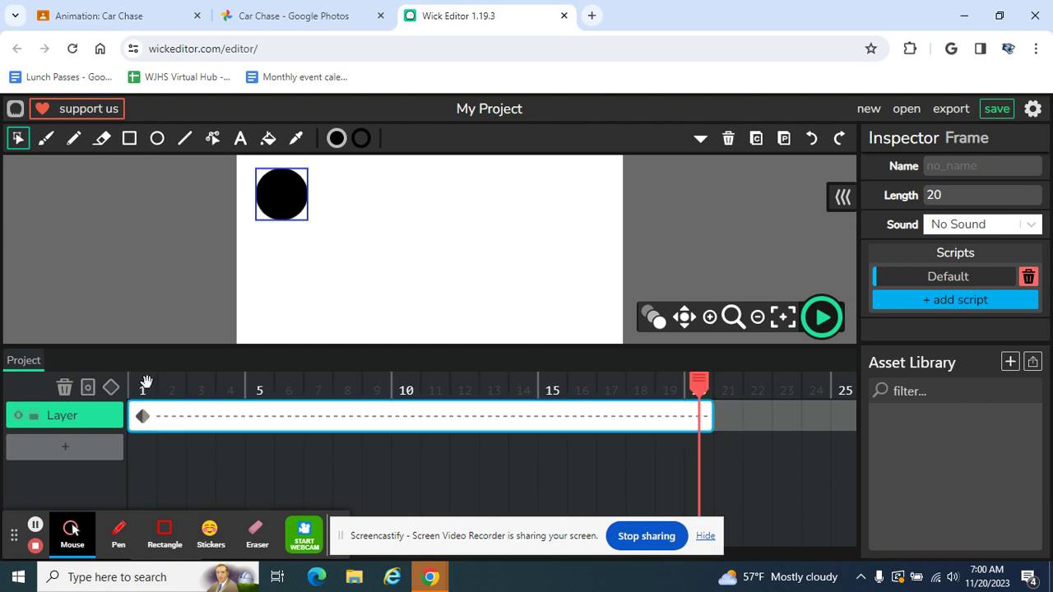
left_click(113, 391)
left_click(111, 387)
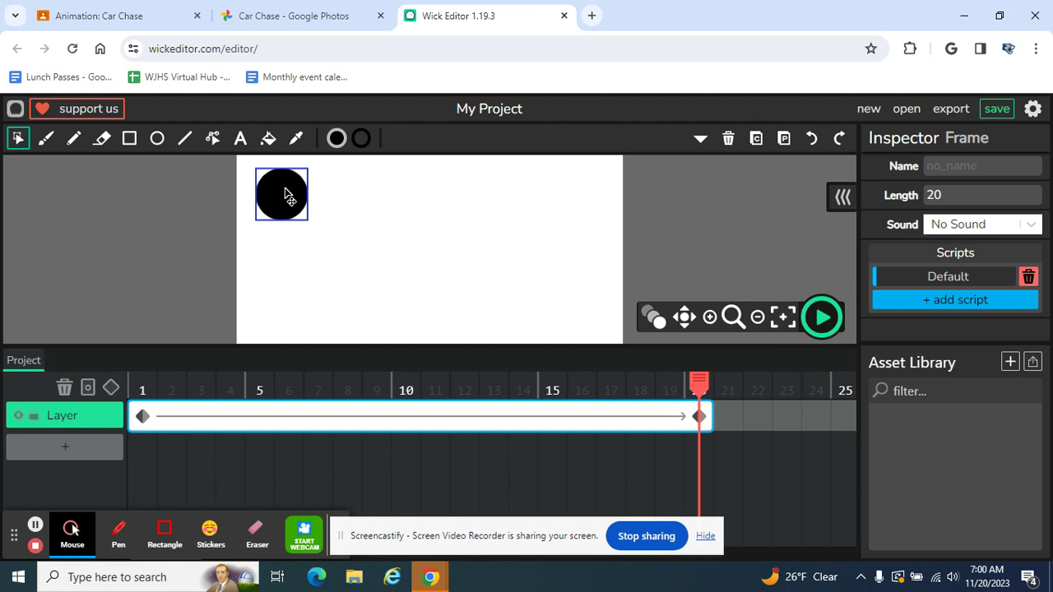
Move the circle to the stage's top-right at frame 20, then compare frames 1 and 20
left_click_drag(285, 194, 574, 193)
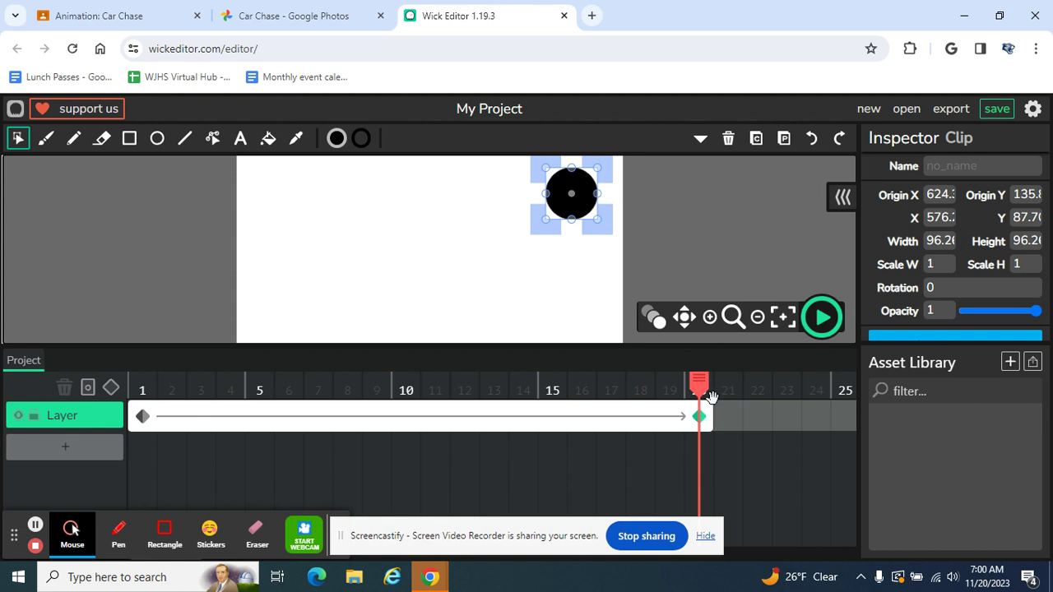
left_click(144, 416)
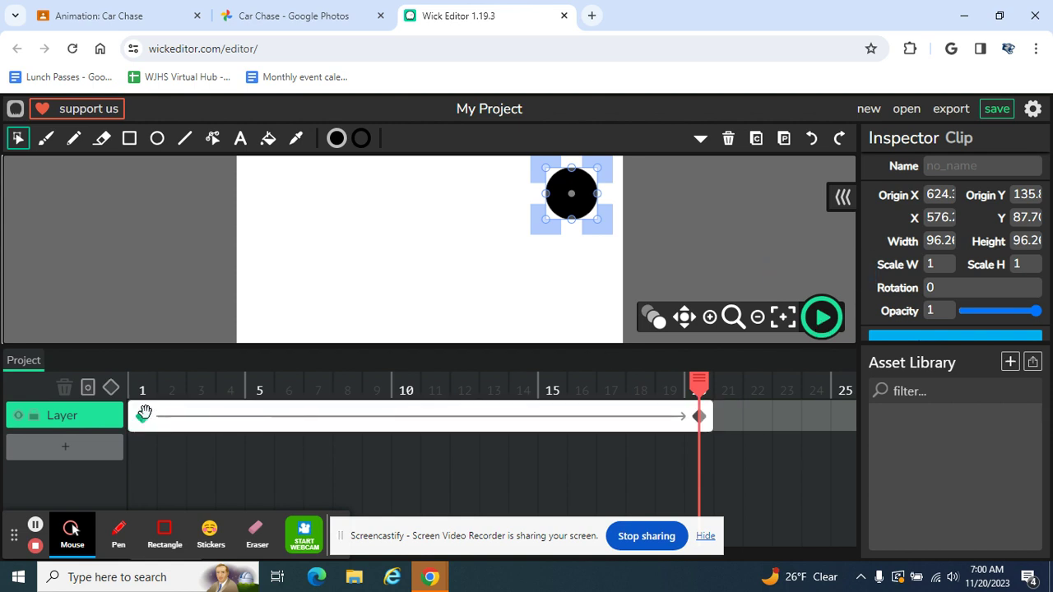
left_click(143, 415)
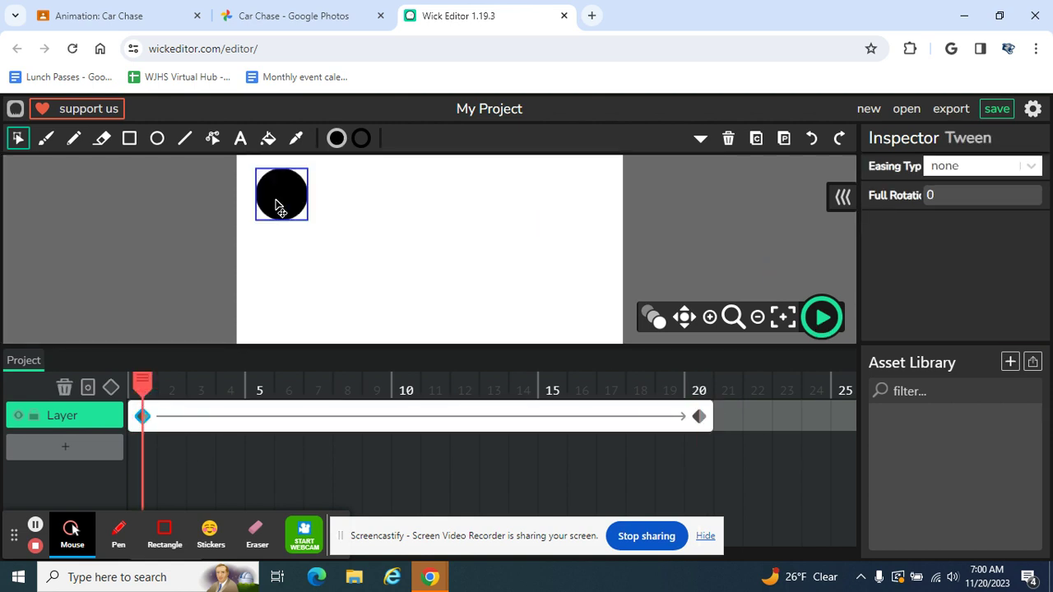
left_click(699, 416)
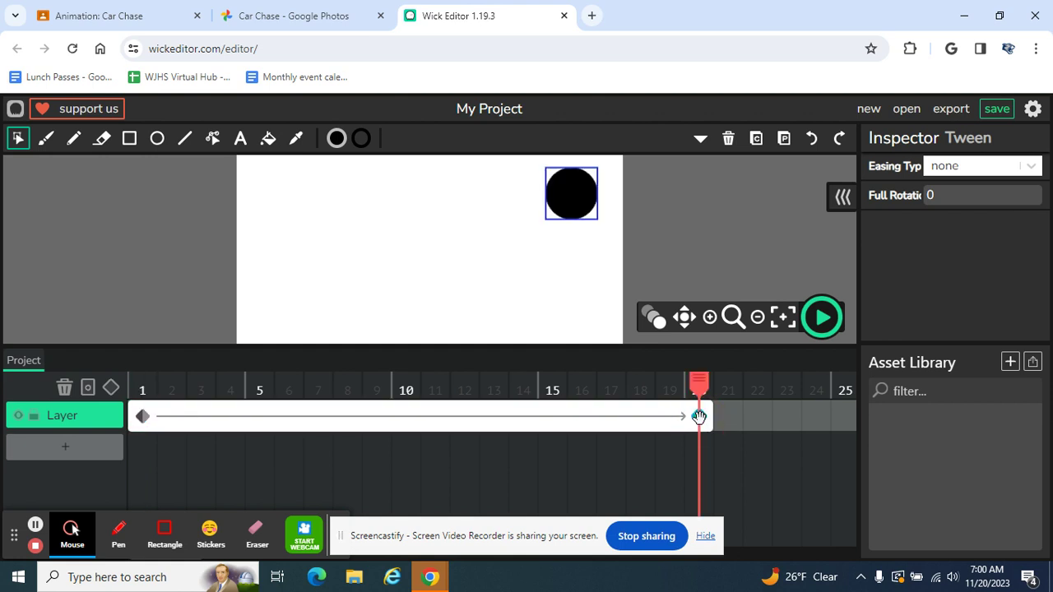
Preview the circle animation, then request a new blank project
left_click(820, 320)
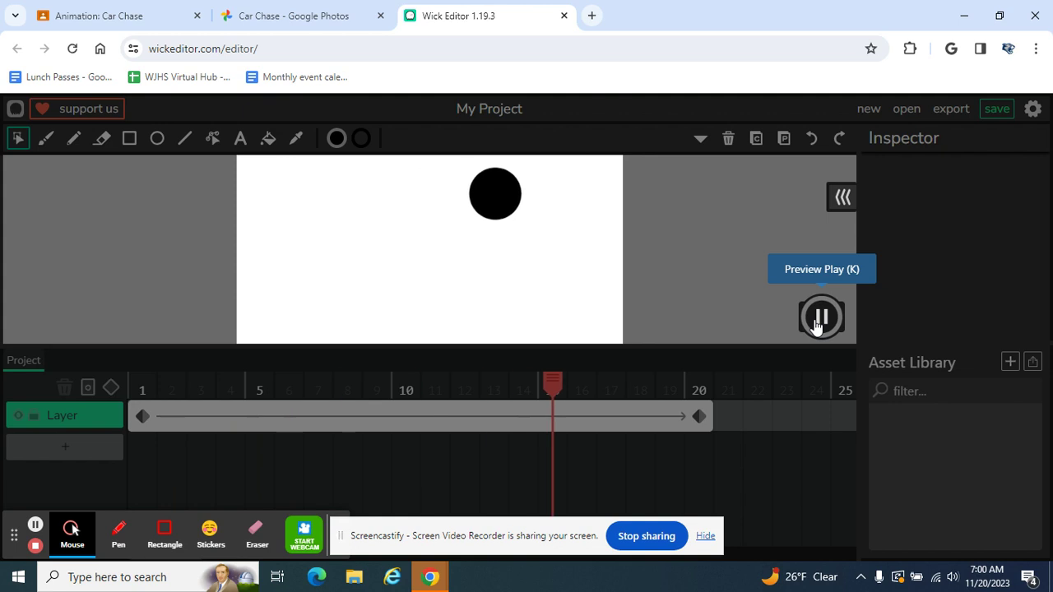
left_click(817, 324)
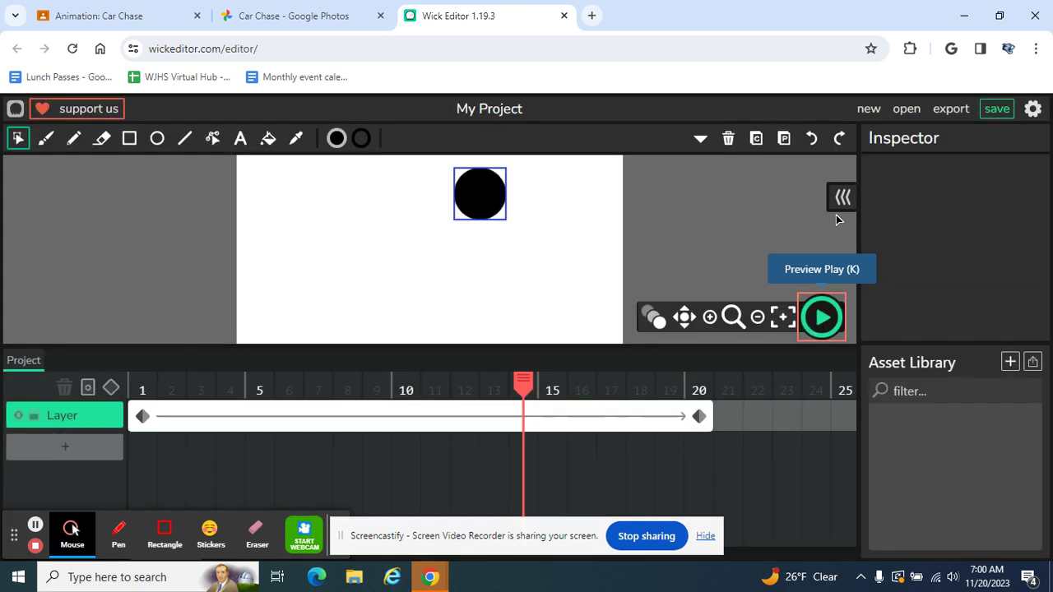
left_click(868, 109)
Confirm the new project, draw a black ellipse top-left, and tween its frame across 10 frames
left_click(578, 395)
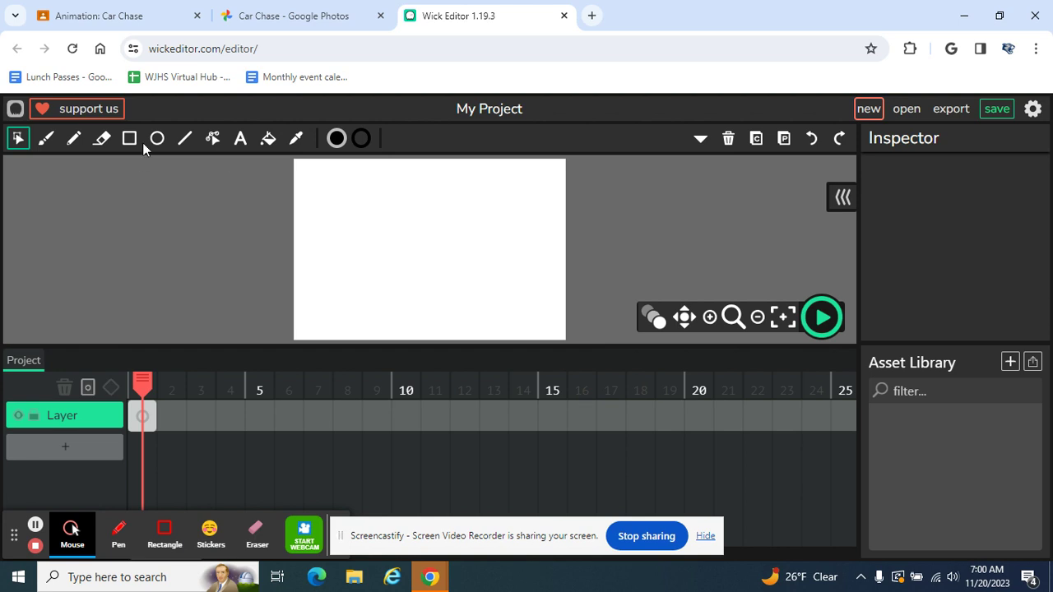
left_click(157, 139)
left_click_drag(313, 172, 363, 214)
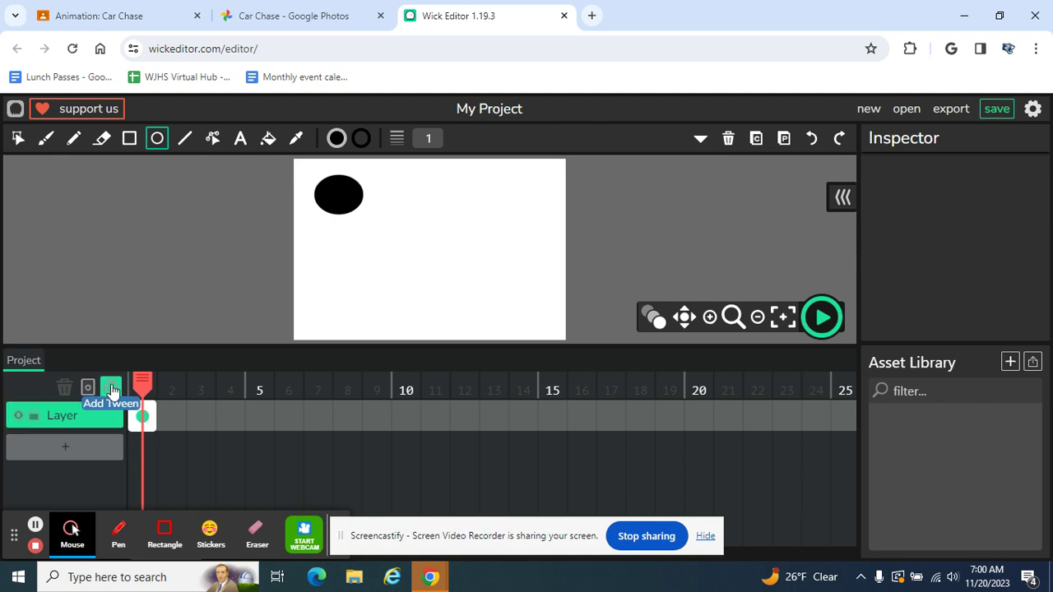
left_click(111, 391)
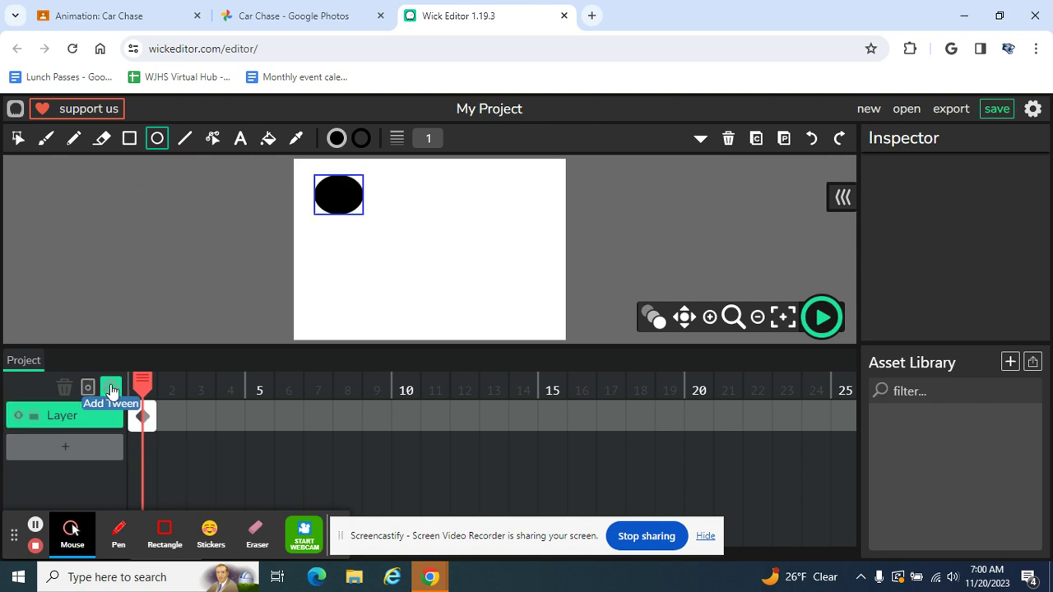
left_click(153, 411)
left_click_drag(153, 412, 415, 417)
left_click(406, 413)
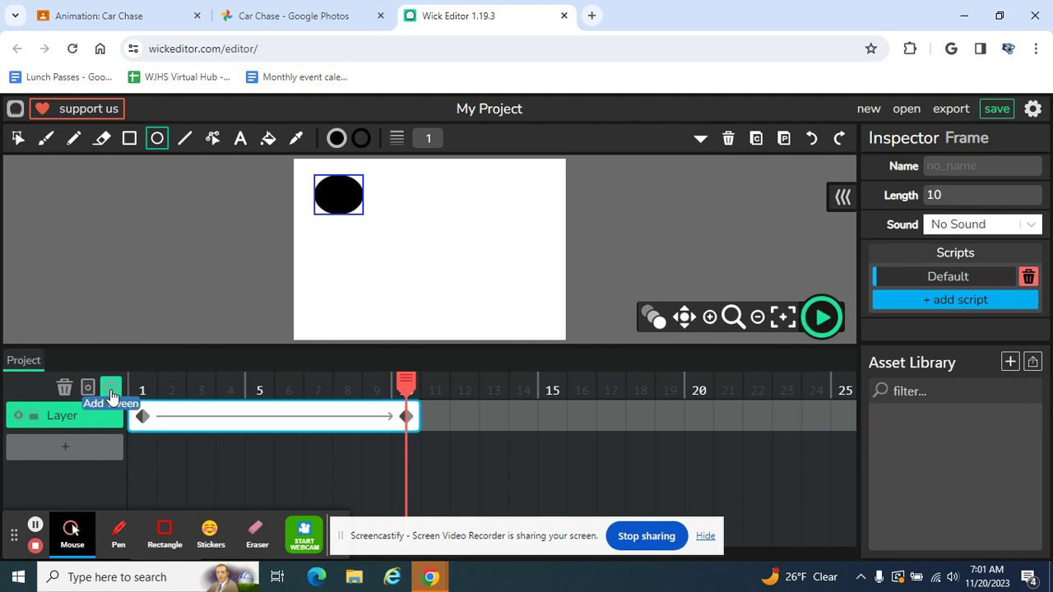
Move the frame-10 ellipse to the lower-right edge, check both keyframes, and preview
left_click(18, 138)
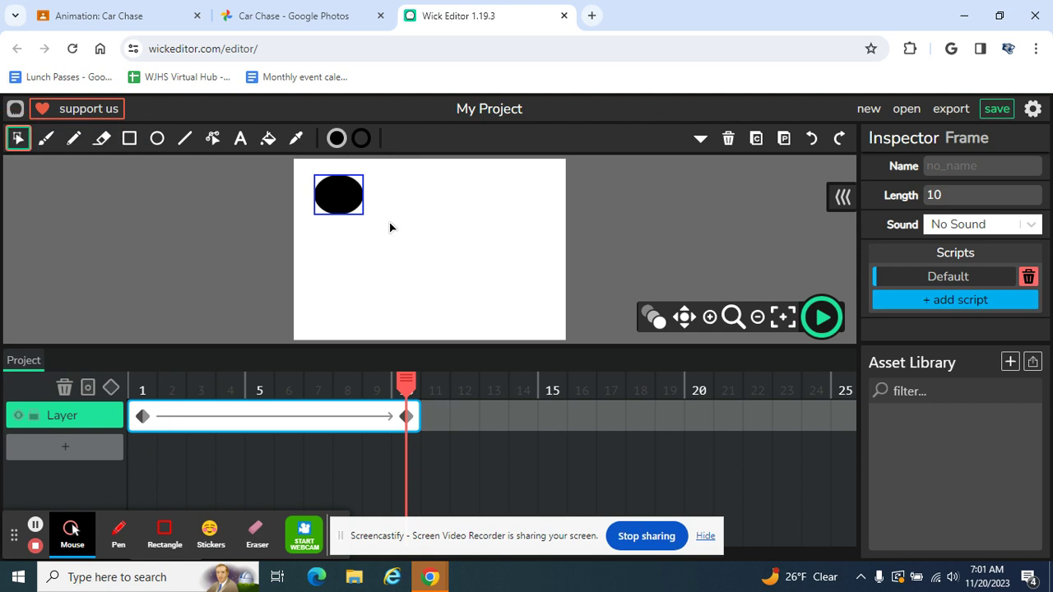
left_click_drag(342, 198, 536, 312)
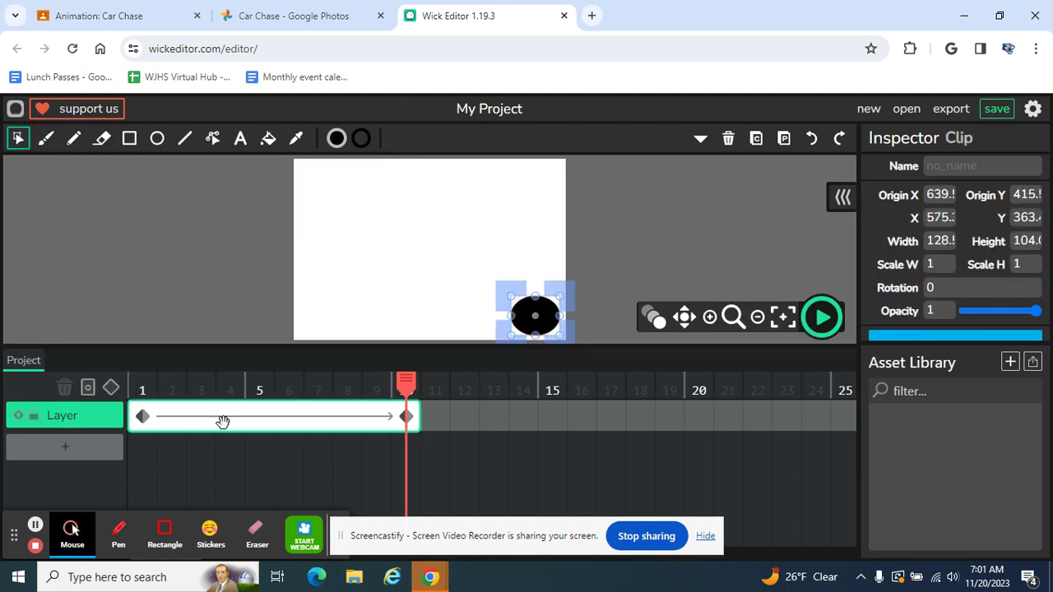
left_click(143, 415)
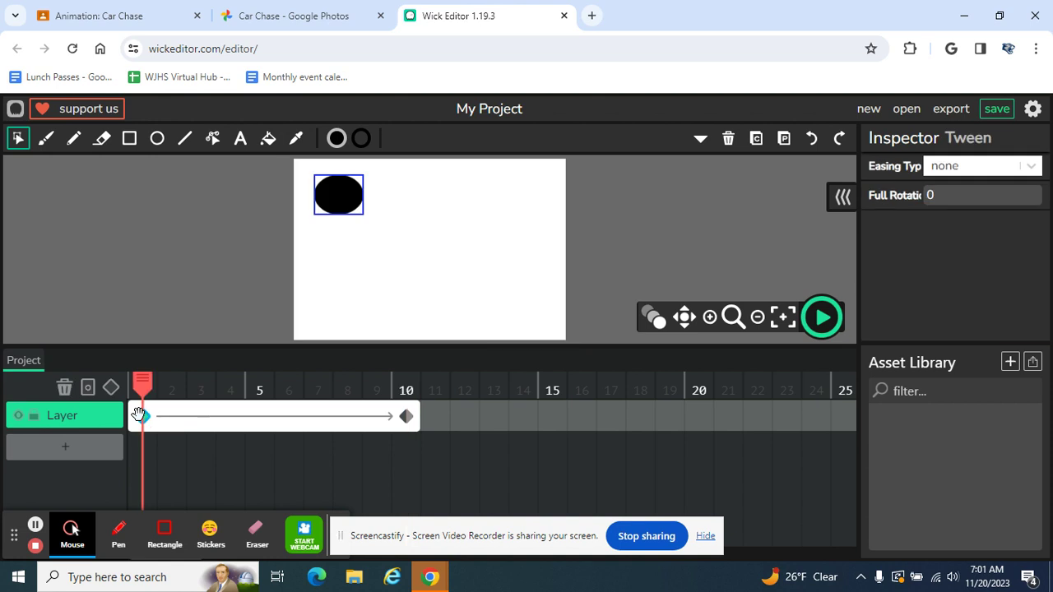
left_click(403, 407)
left_click(821, 316)
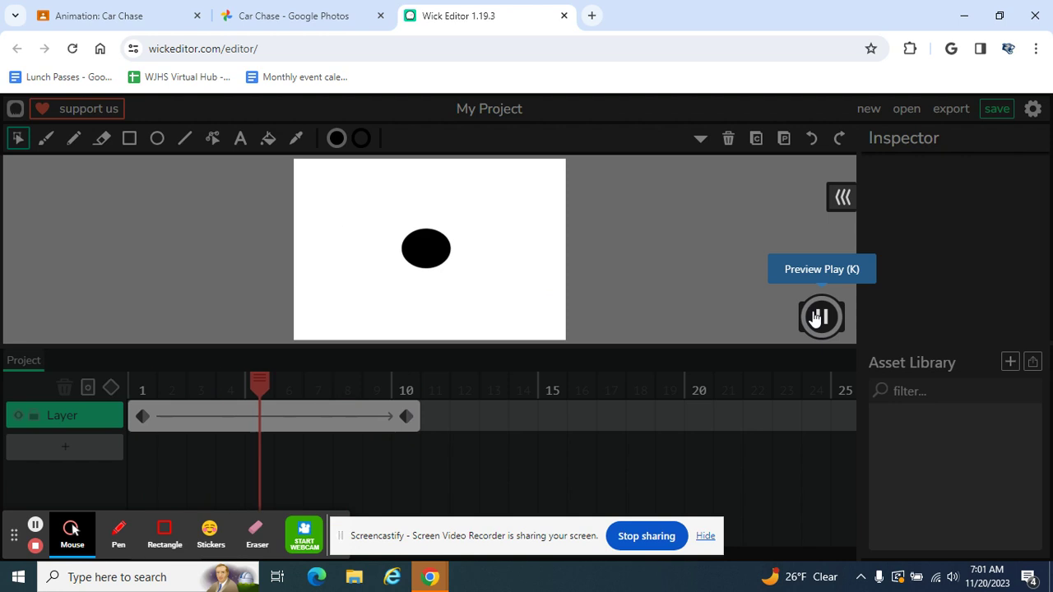
left_click(821, 316)
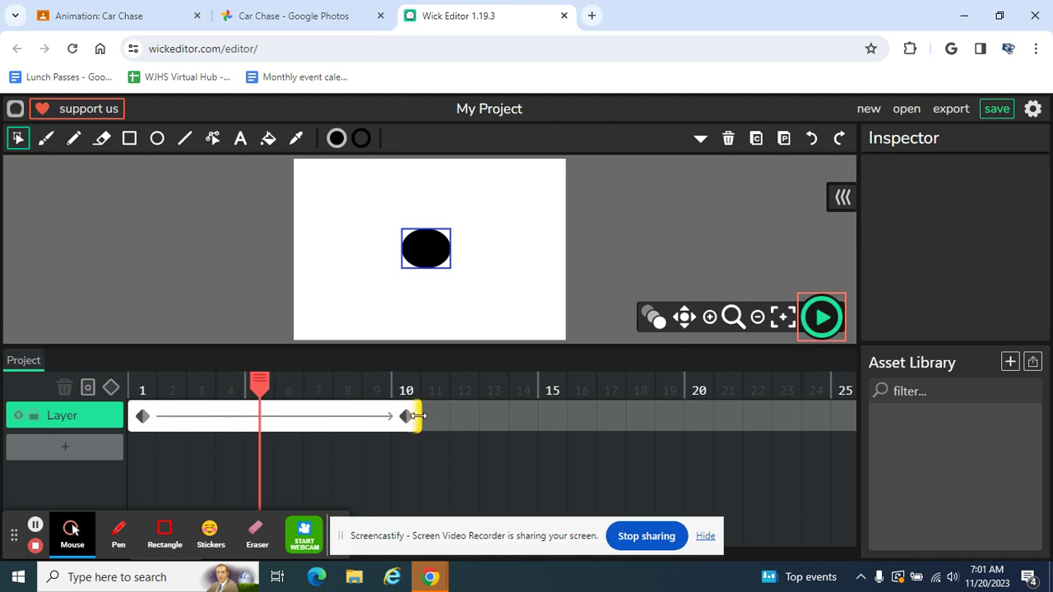
Extend the tween to frame 20 with a new keyframe moving the ellipse bottom-left, then preview
left_click_drag(417, 416, 706, 419)
left_click(694, 416)
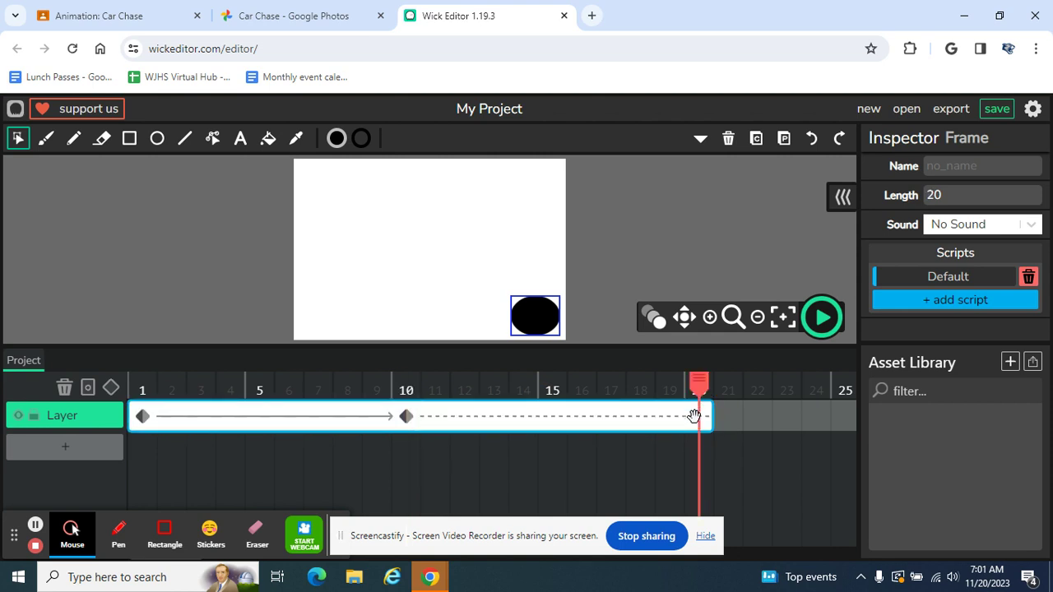
left_click(110, 389)
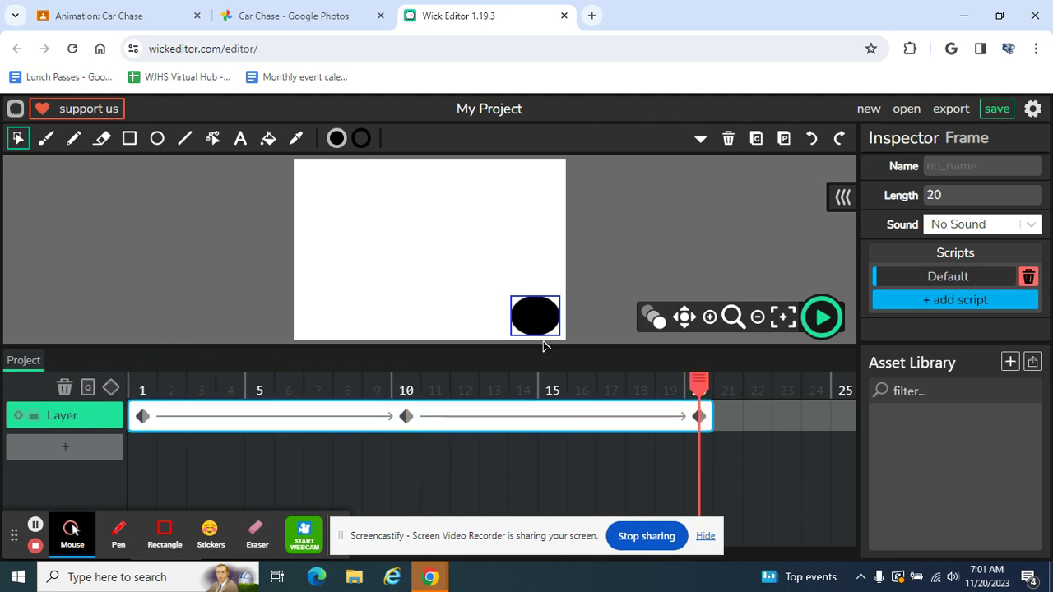
left_click_drag(539, 325, 321, 311)
left_click(817, 319)
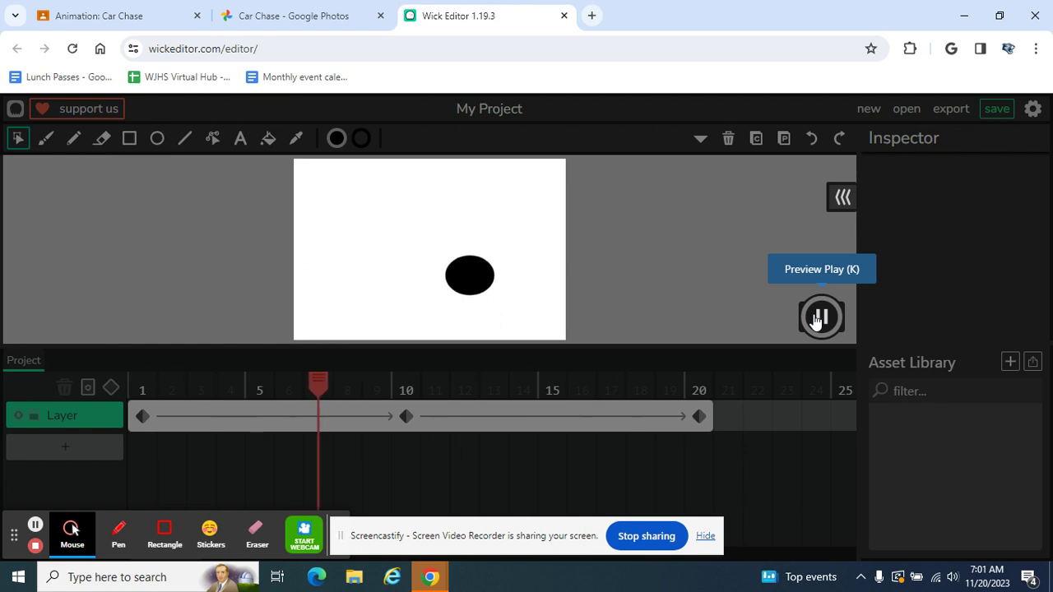
left_click(817, 319)
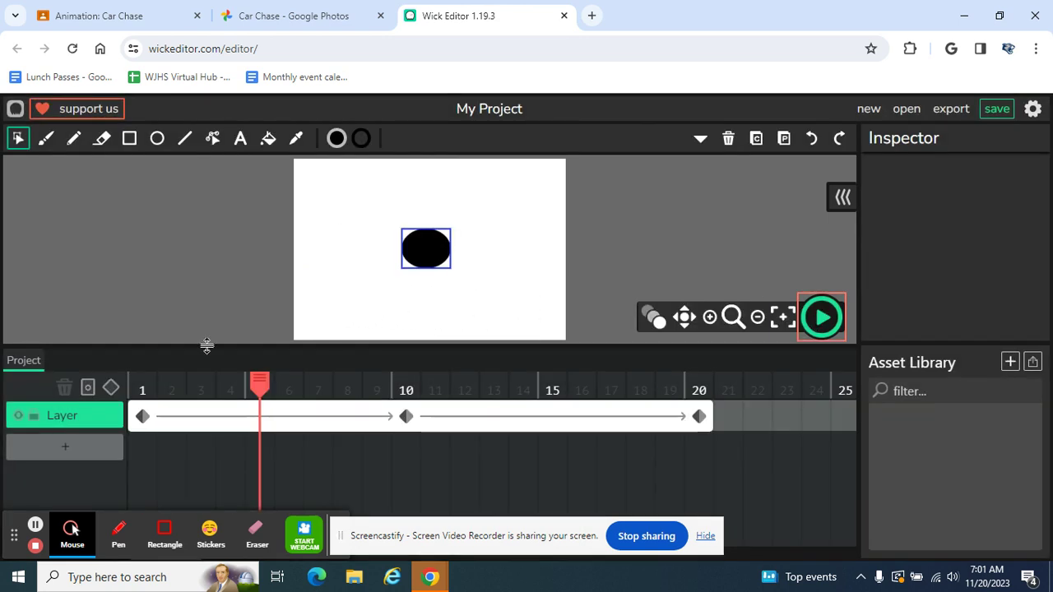
Move the frame-10 ellipse up to the top right, check the keyframes, and preview
left_click(142, 417)
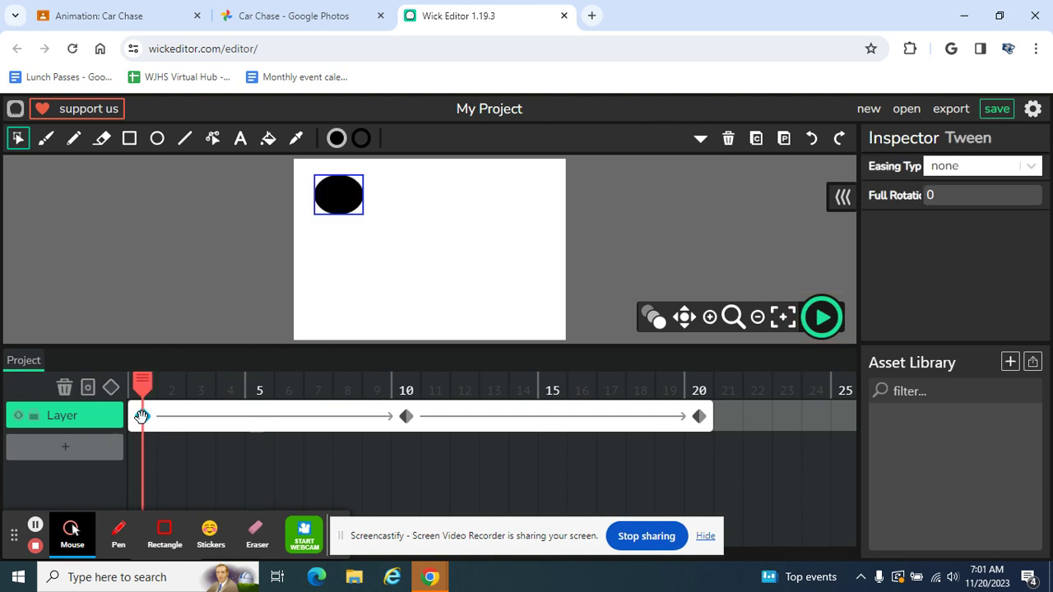
left_click(406, 415)
left_click_drag(531, 320, 525, 190)
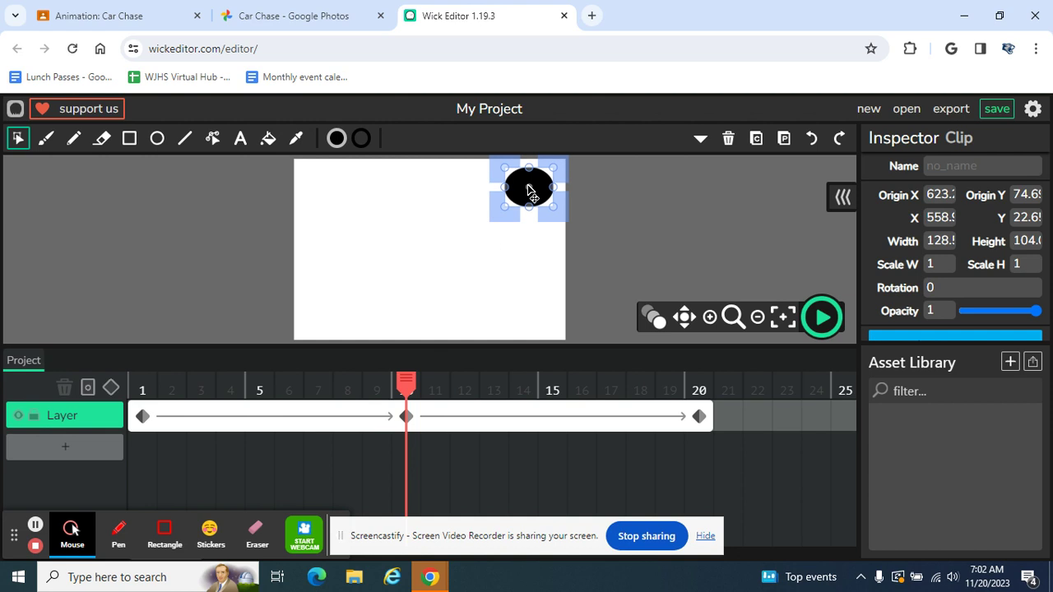
left_click(141, 415)
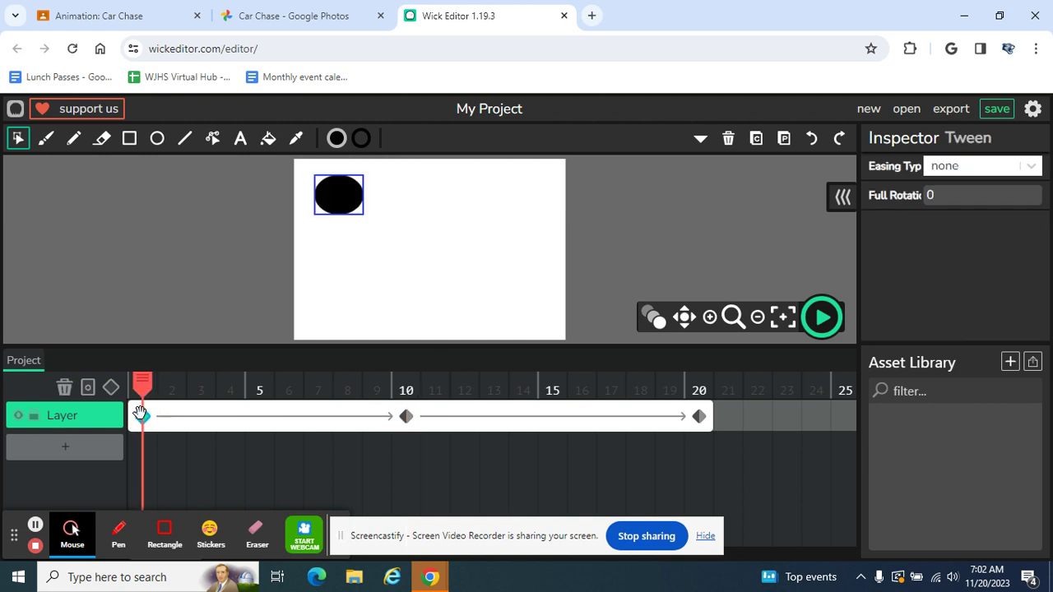
left_click(406, 416)
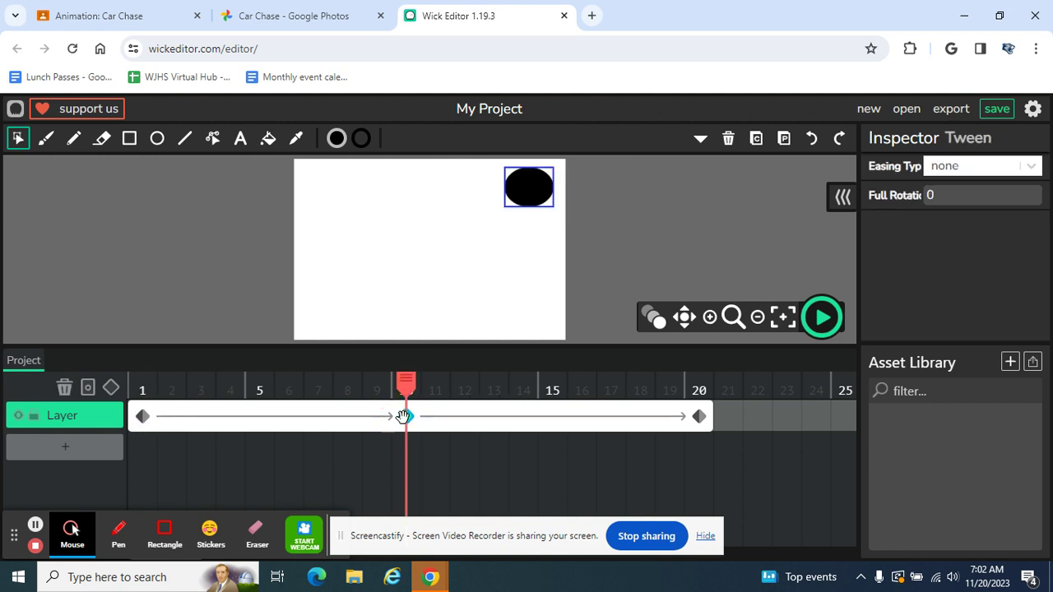
left_click(699, 418)
left_click(822, 317)
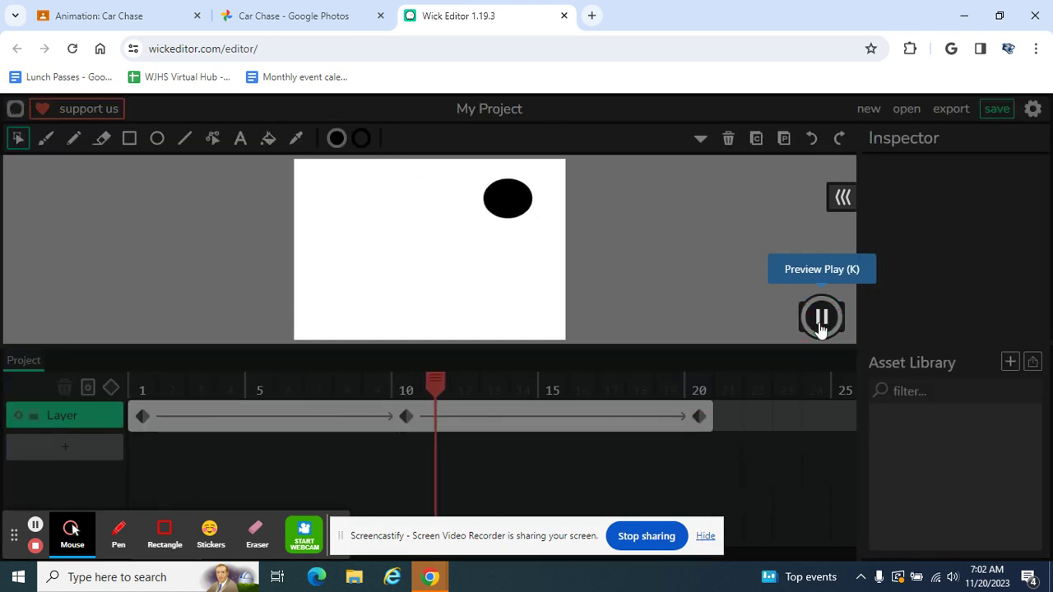
left_click(821, 318)
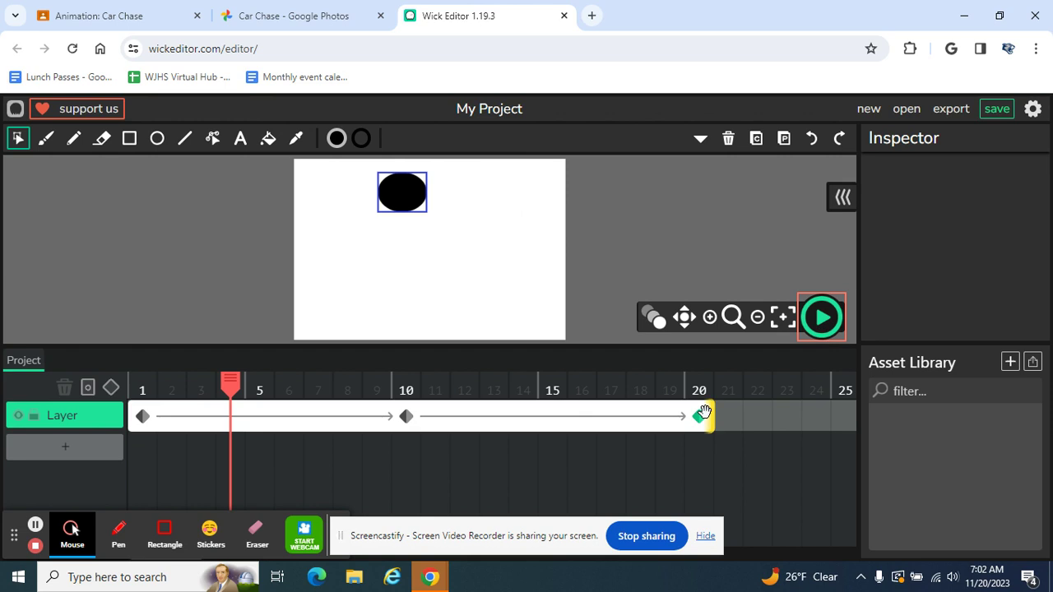
Move the frame-20 ellipse to the bottom right, preview, then switch to the Car Chase album
left_click(700, 415)
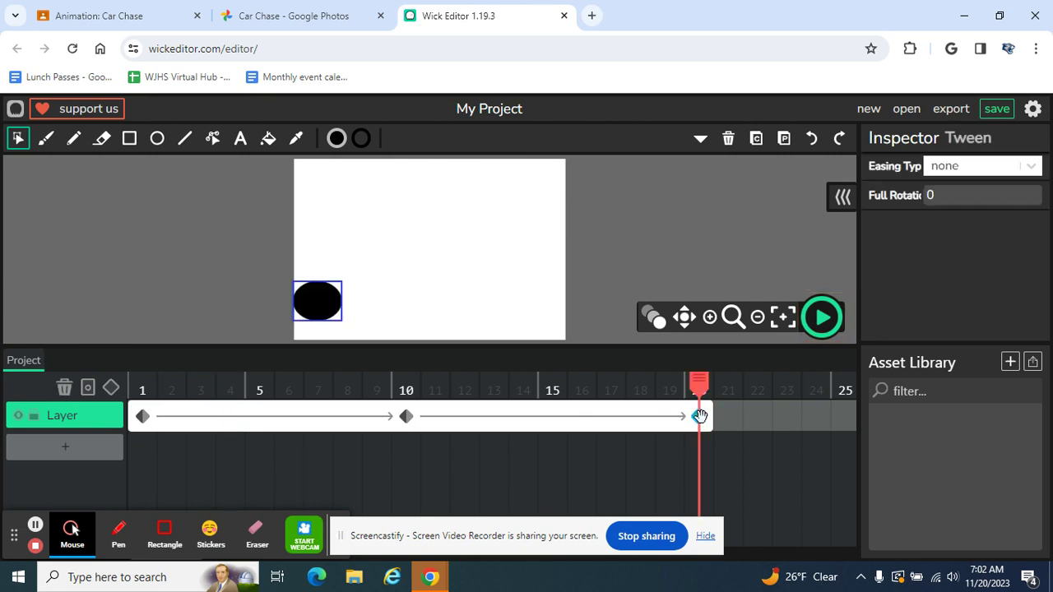
left_click(323, 308)
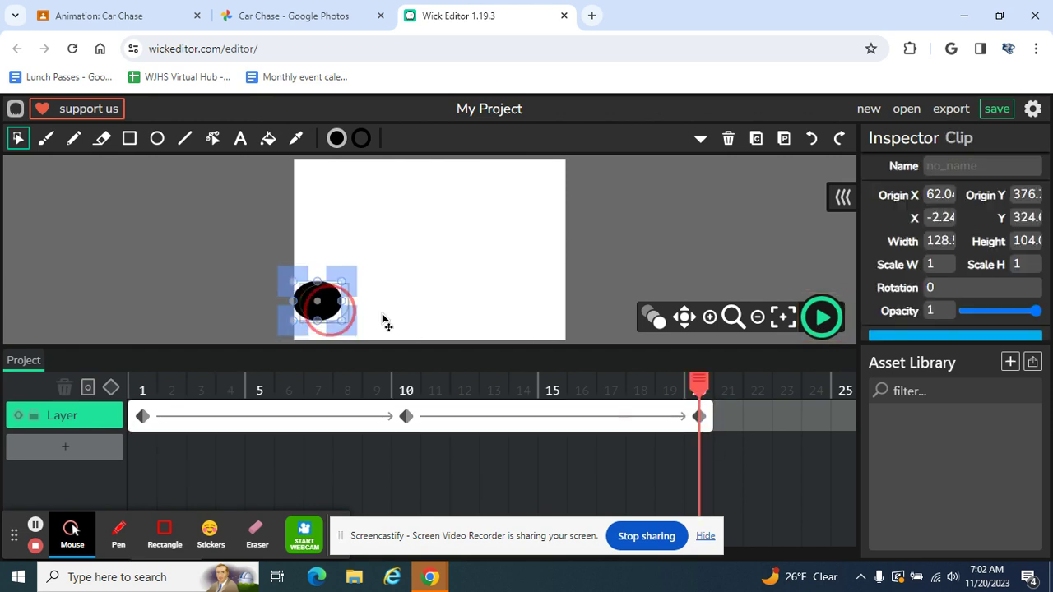
left_click_drag(503, 322, 533, 308)
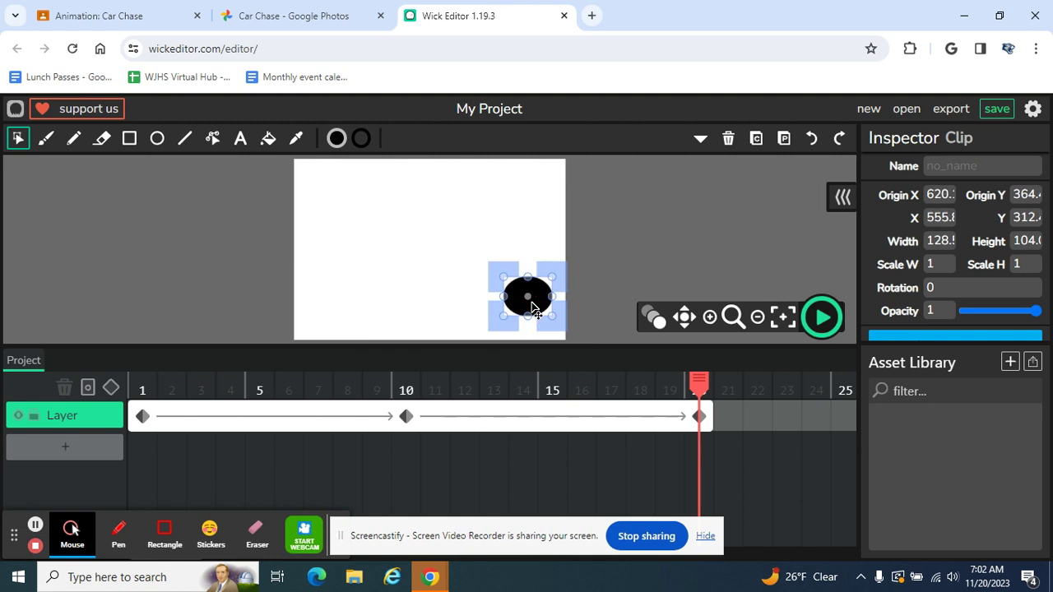
left_click(821, 323)
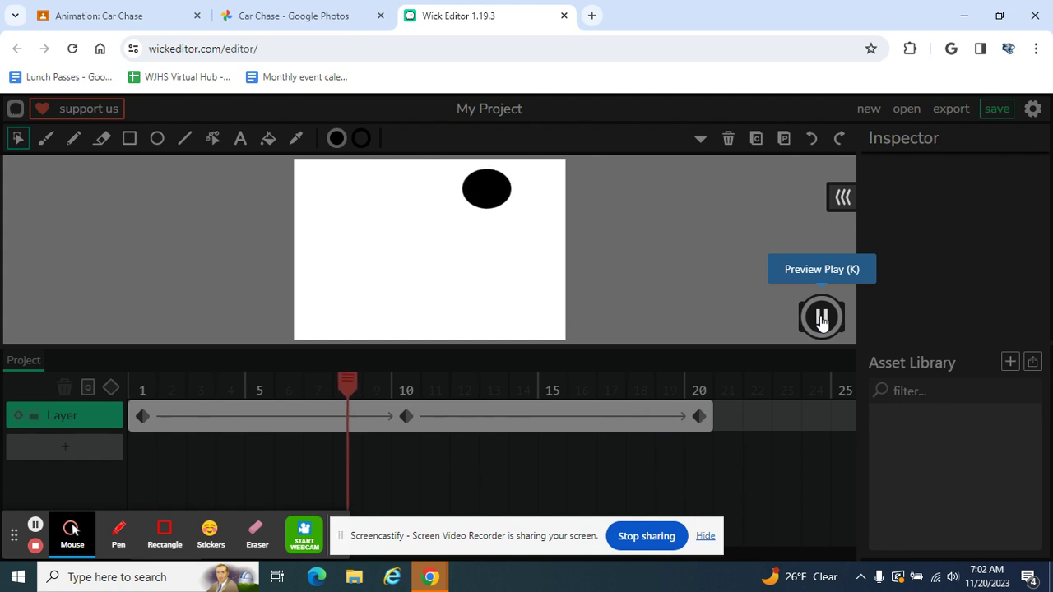
left_click(821, 321)
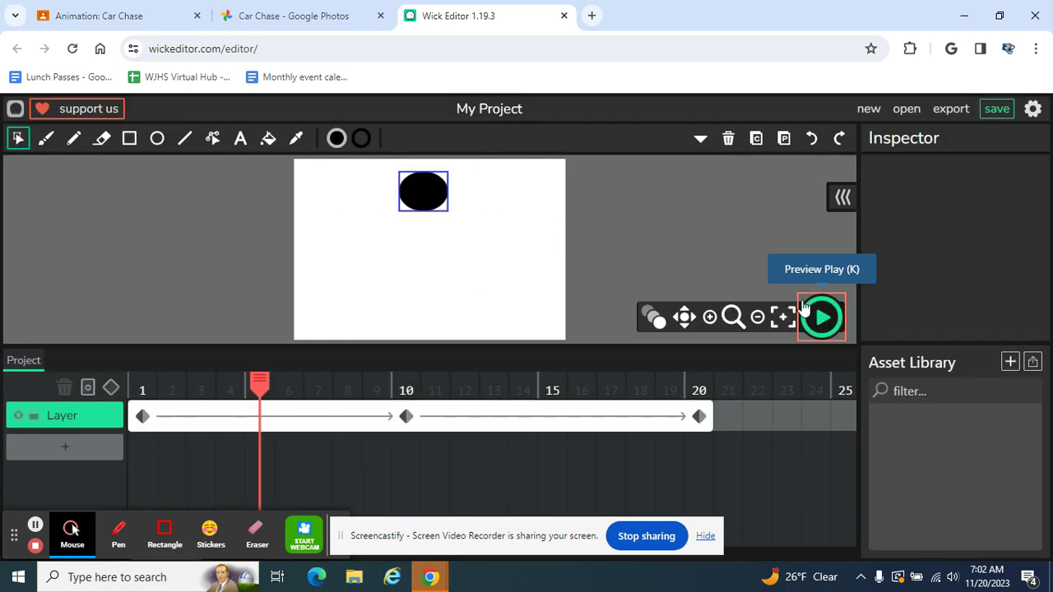
left_click(302, 15)
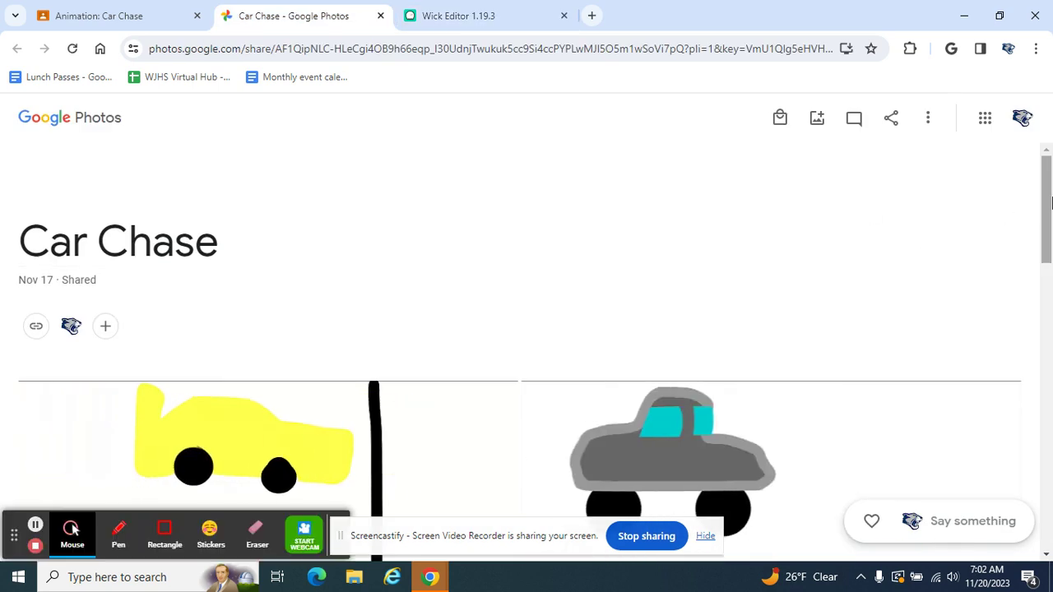
Scroll the Car Chase album down to the blue and red cars, then return to the assignment
left_click_drag(1049, 205, 1049, 262)
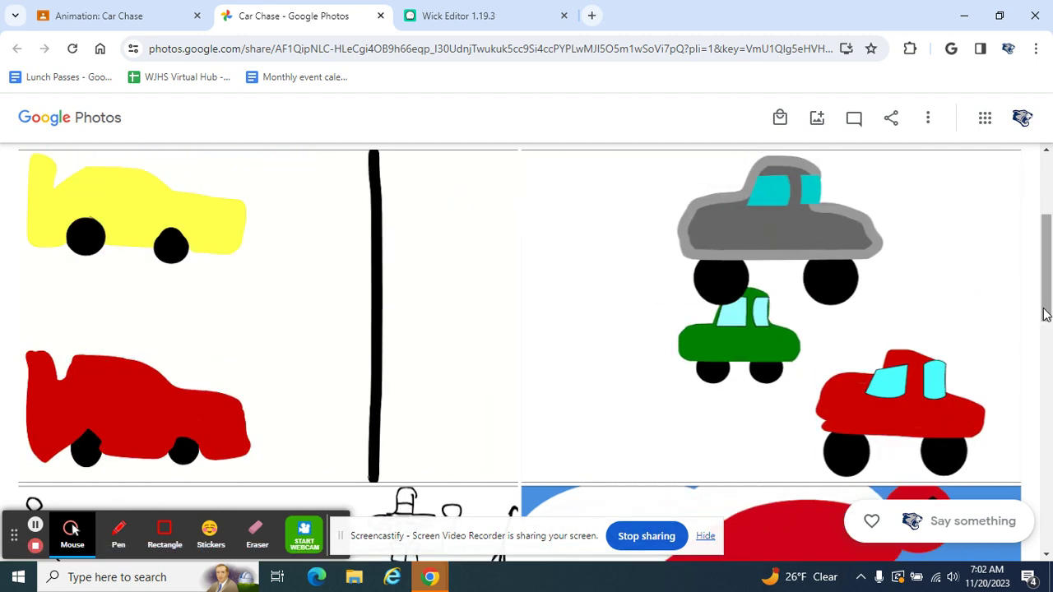
left_click_drag(1036, 305, 1046, 393)
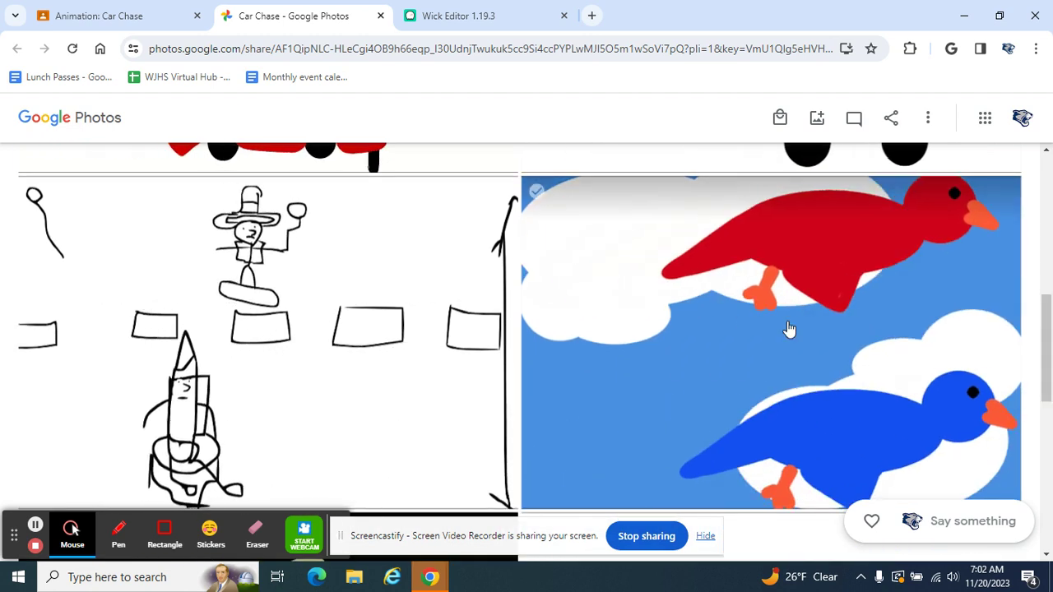
left_click(1047, 358)
left_click_drag(1047, 357, 1048, 443)
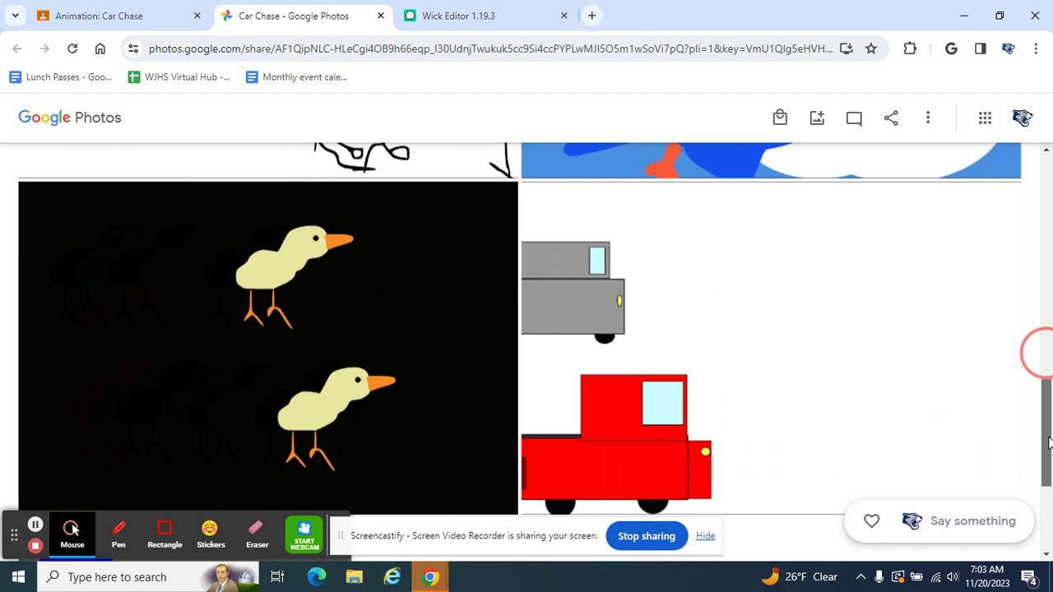
left_click_drag(1048, 443, 1047, 468)
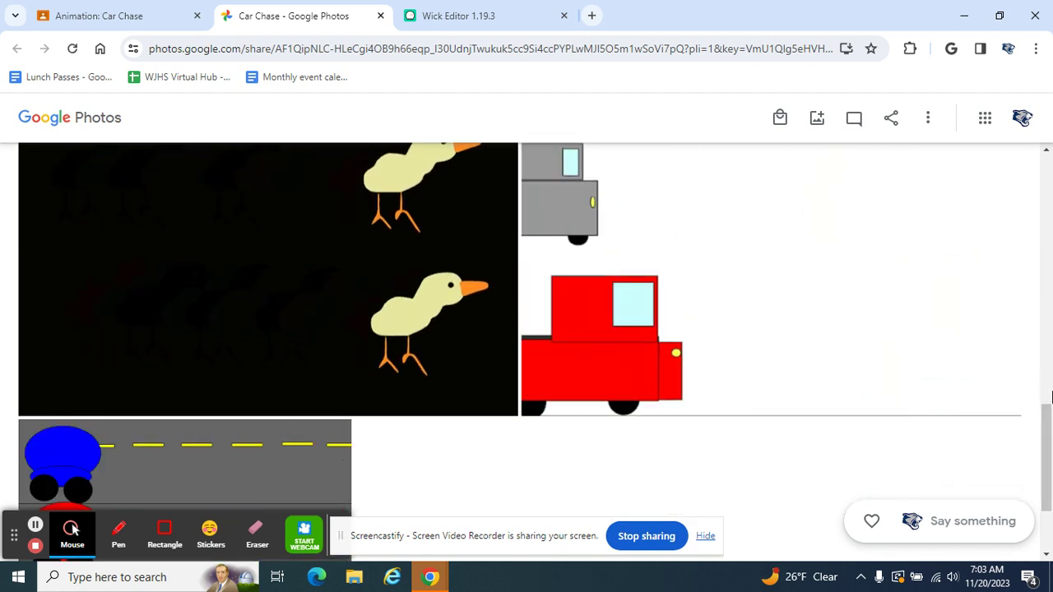
left_click_drag(1046, 418, 1049, 484)
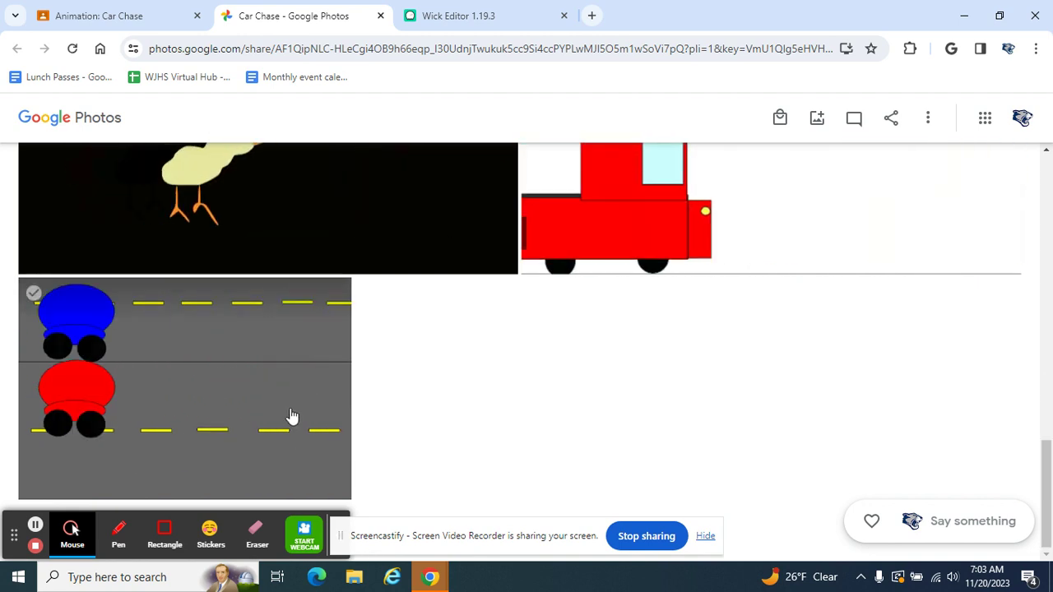
left_click(127, 14)
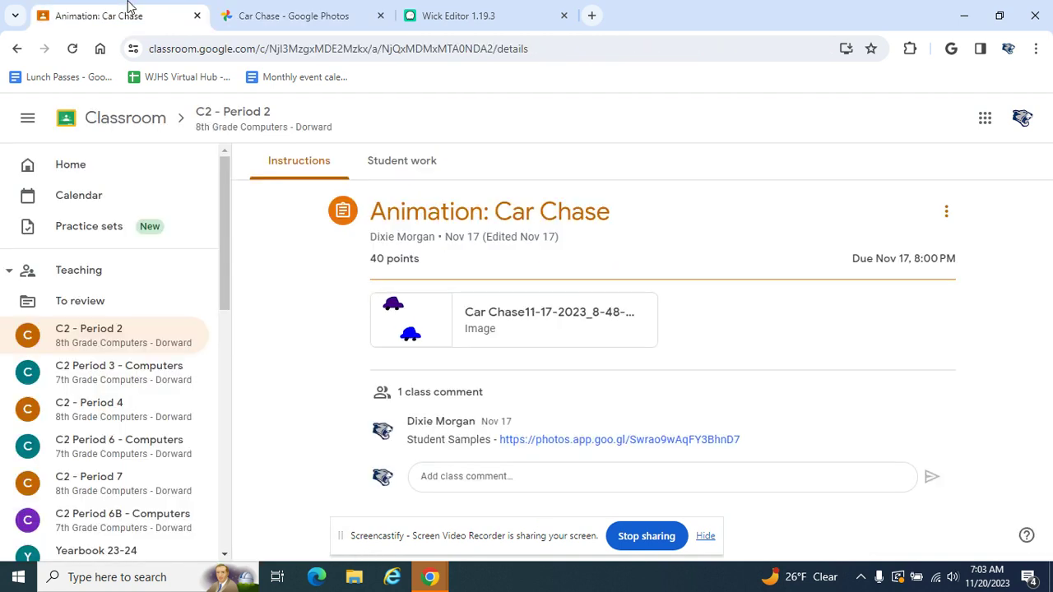
Open the Car Chase11-17-2023_8-48-50.gif attachment in the preview
left_click(420, 316)
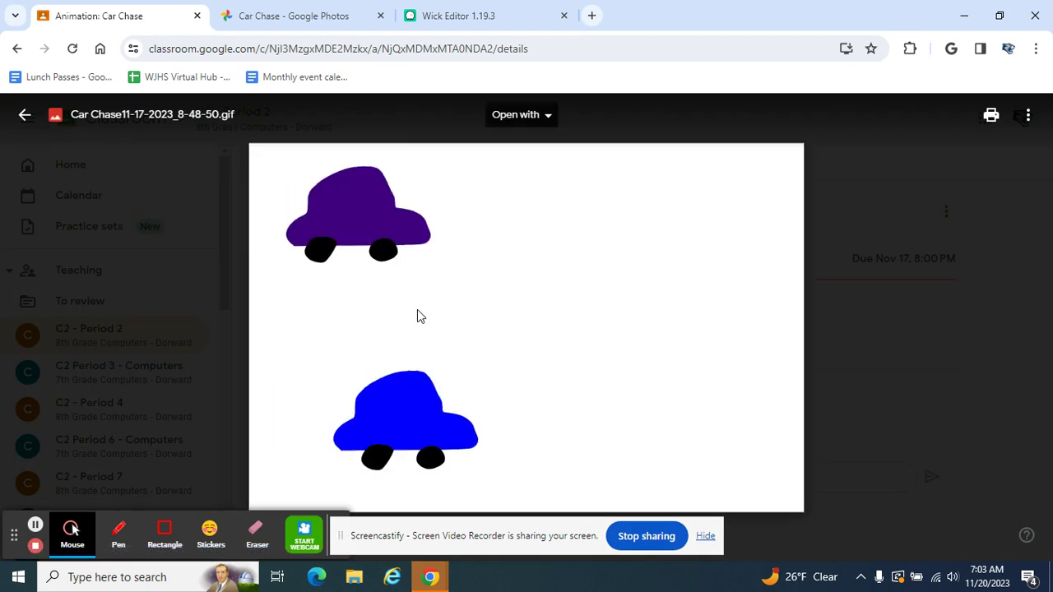